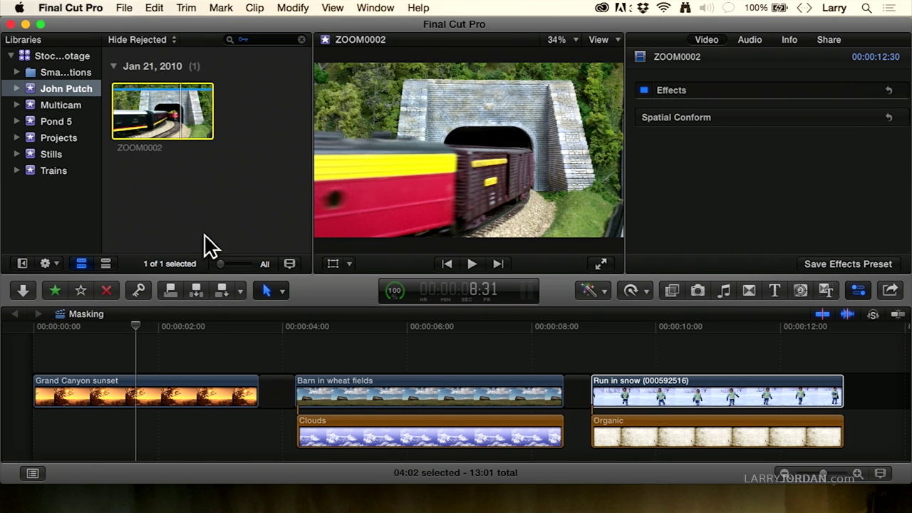
# Select the Grand Canyon sunset clip in the Masking project timeline to show its video settings
pyautogui.click(119, 334)
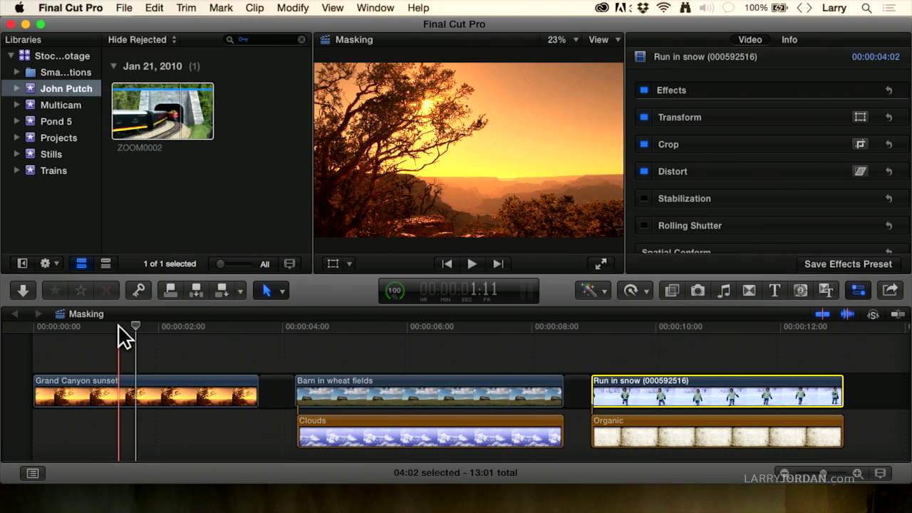
pyautogui.click(170, 388)
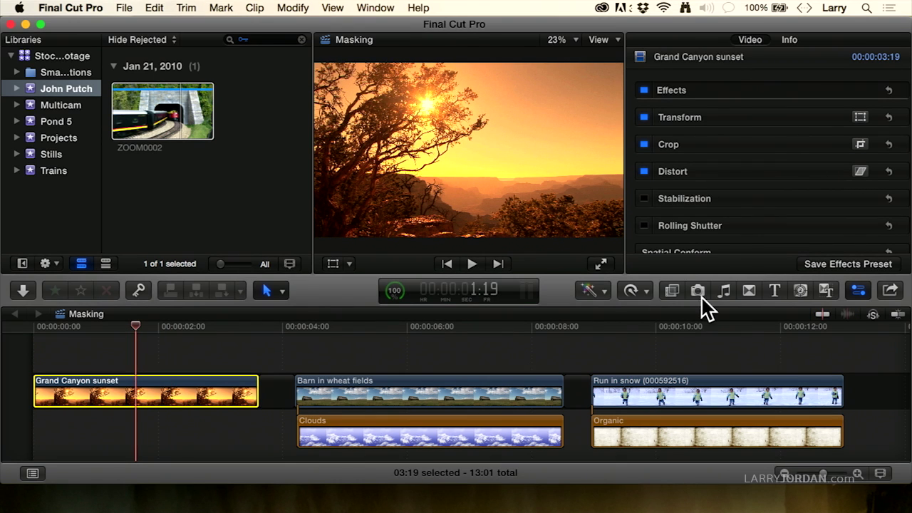
# Apply the Gaussian effect from the Blur category to the Grand Canyon sunset clip at Amount 50
pyautogui.click(671, 291)
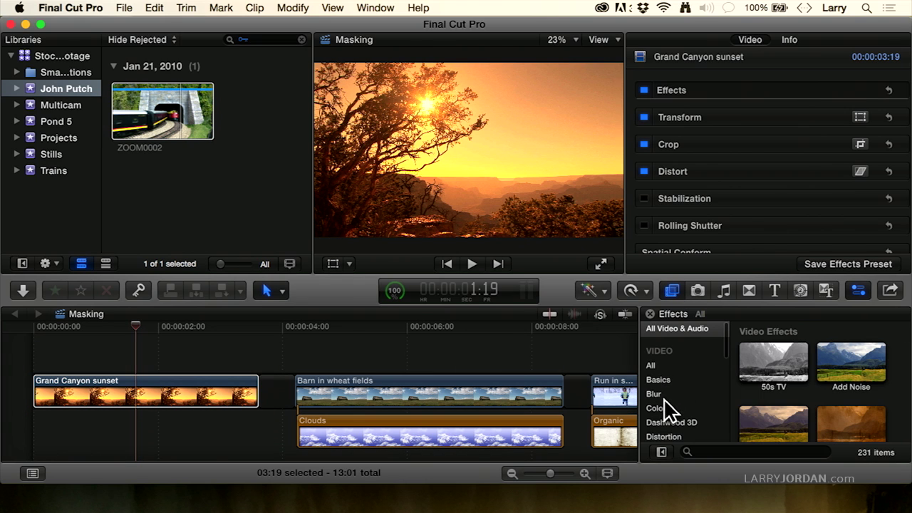
pyautogui.click(662, 395)
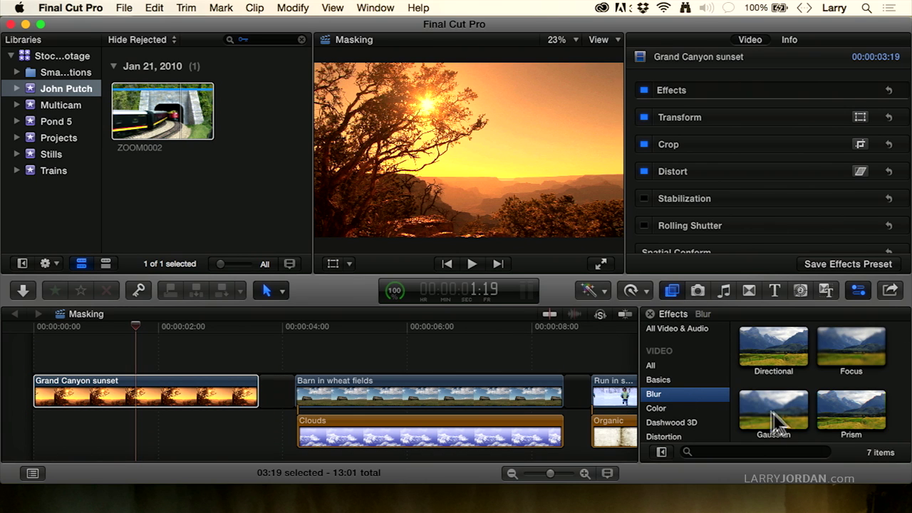
pyautogui.moveTo(774, 411); pyautogui.dragTo(201, 387)
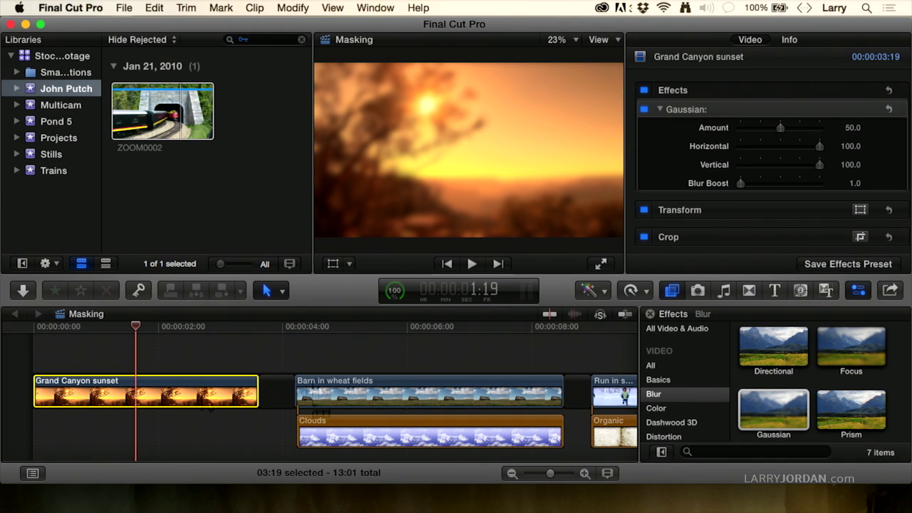
# Add Background Squares from Distortion to the clip, then scrub the playhead to preview both effects
pyautogui.scroll(-2, 684, 406)
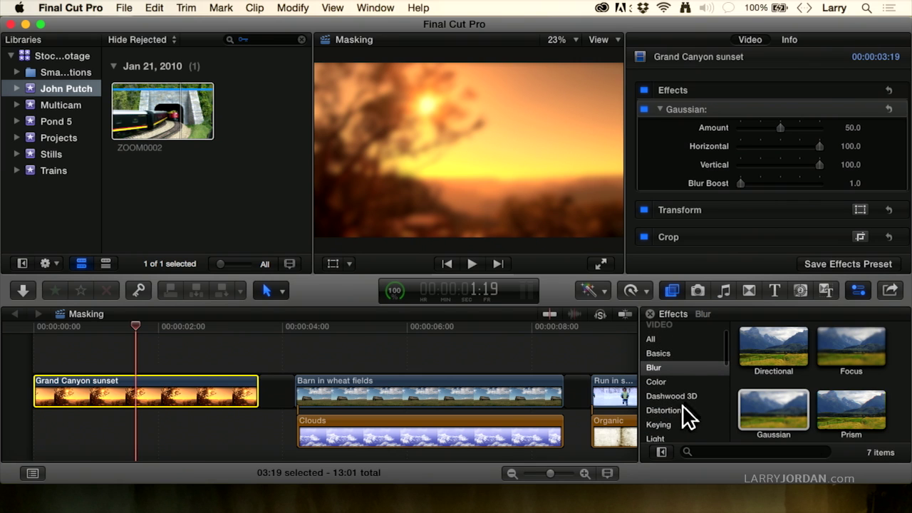
pyautogui.click(682, 410)
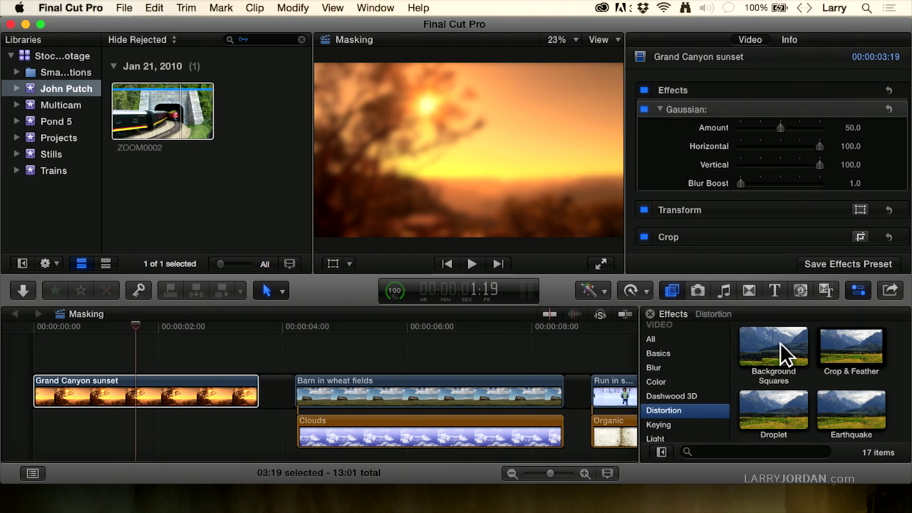
pyautogui.moveTo(779, 342); pyautogui.dragTo(201, 389)
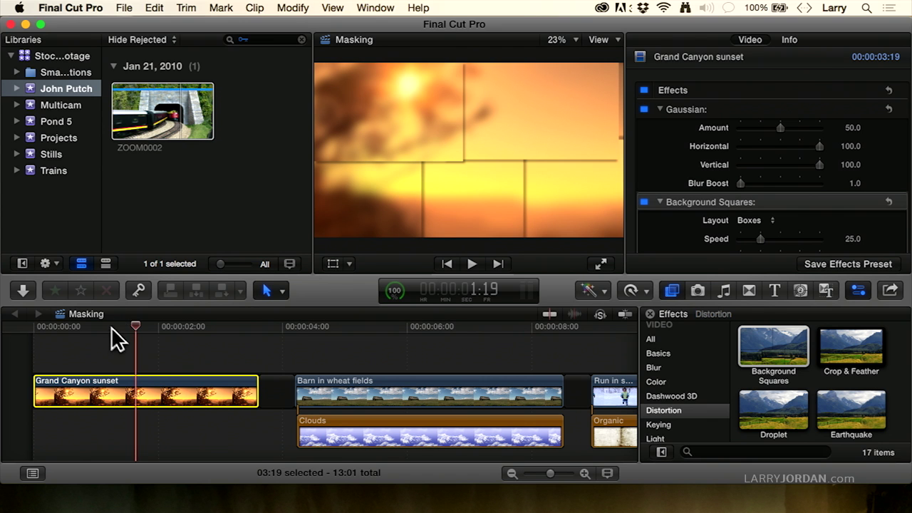
pyautogui.click(82, 329)
pyautogui.moveTo(82, 330); pyautogui.dragTo(129, 329)
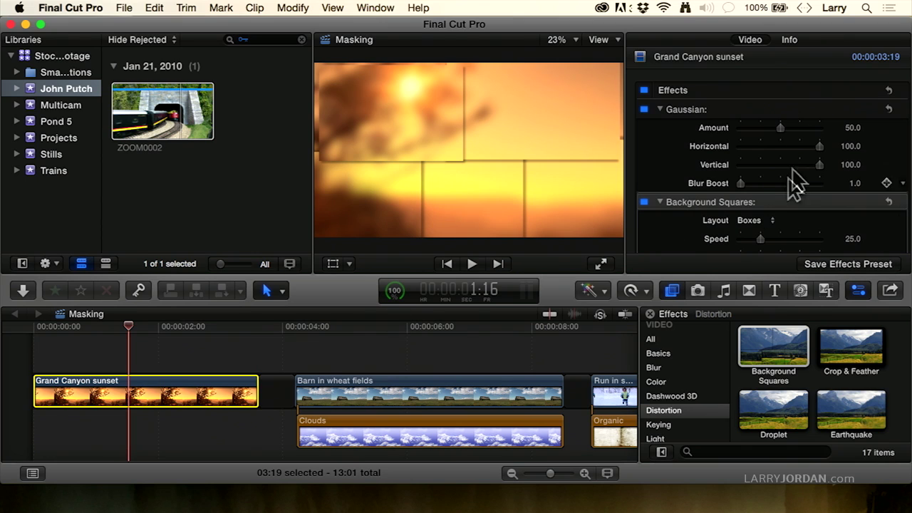
# Start saving the clip's effects as a preset named My First Preset
pyautogui.click(848, 263)
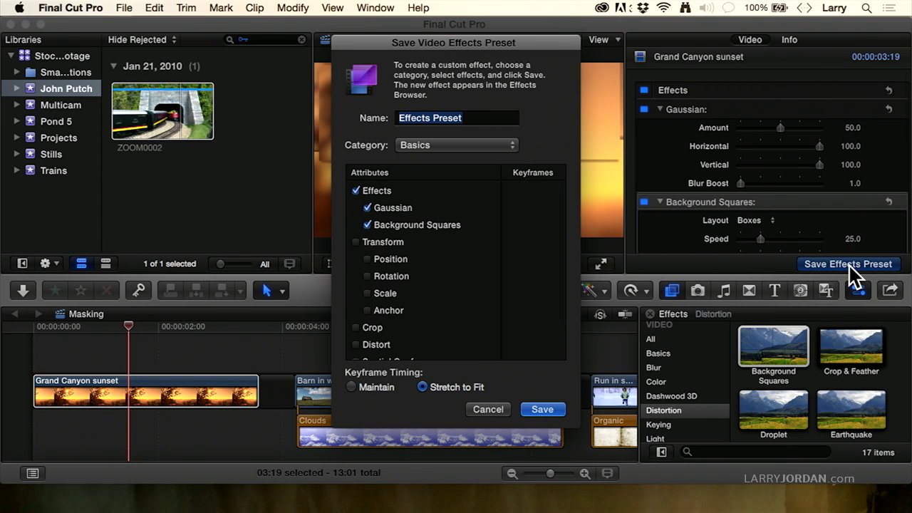
pyautogui.moveTo(539, 45); pyautogui.dragTo(517, 28)
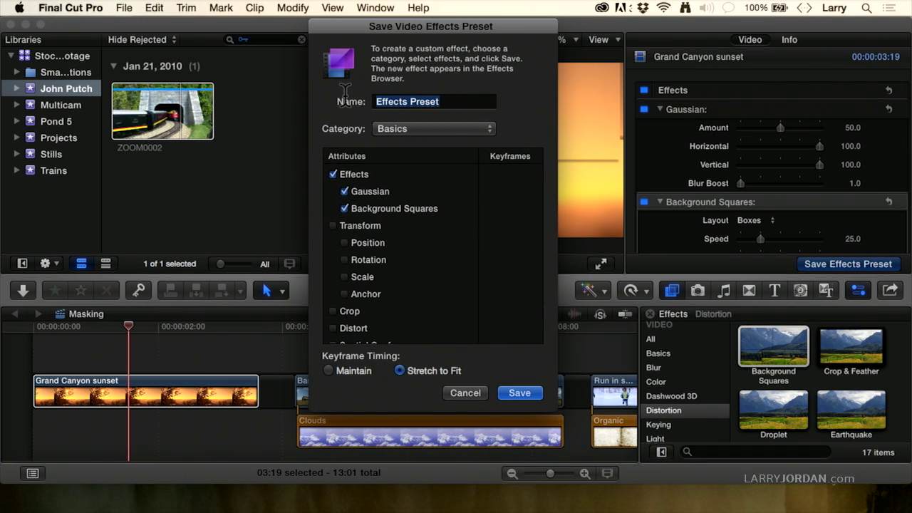
pyautogui.write('My Firs')
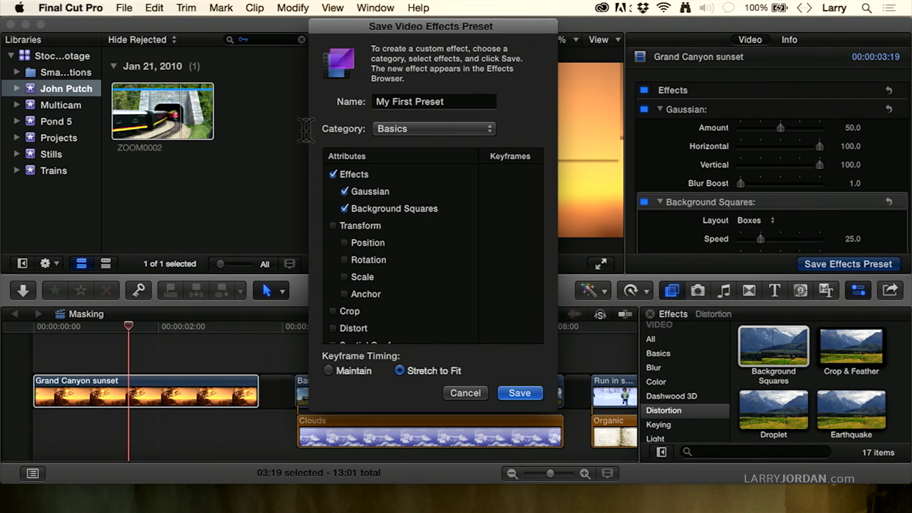
# Toggle the Background Squares and Gaussian checkboxes off and back on, leaving both included
pyautogui.click(391, 207)
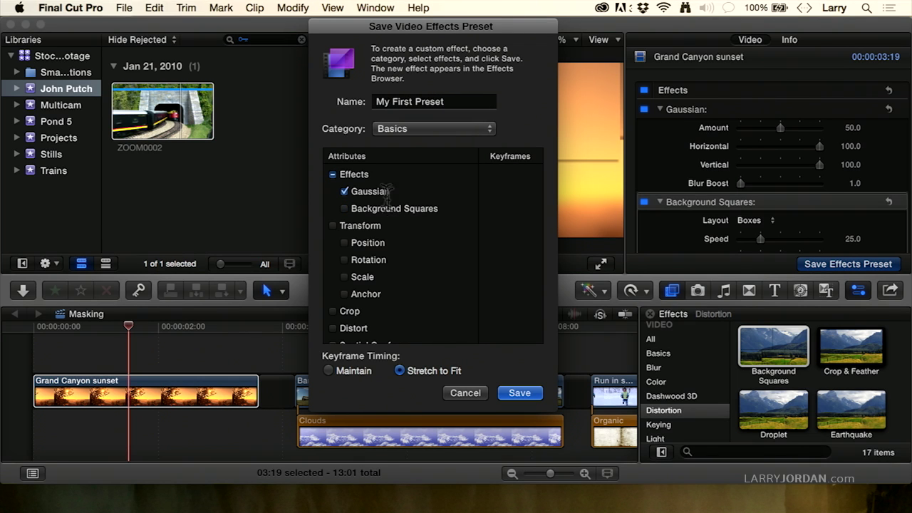
pyautogui.click(384, 208)
pyautogui.click(377, 191)
pyautogui.click(375, 191)
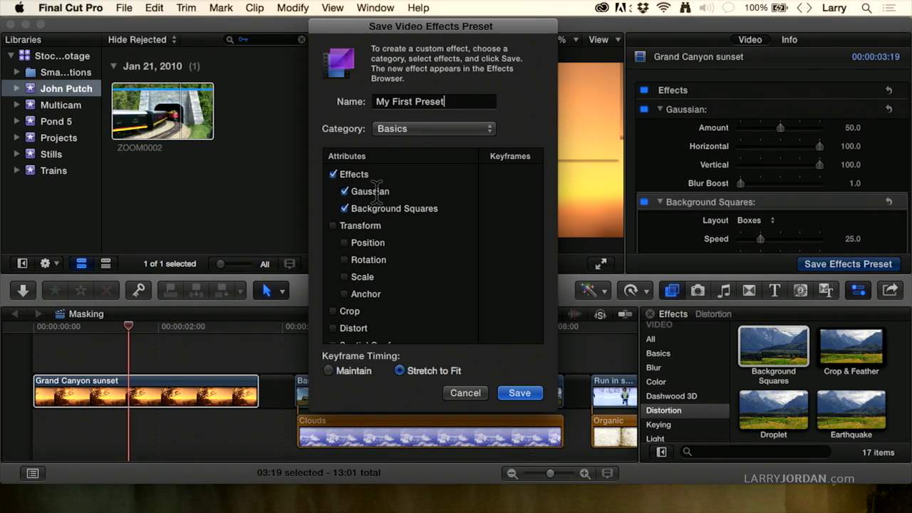
pyautogui.scroll(-4, 394, 266)
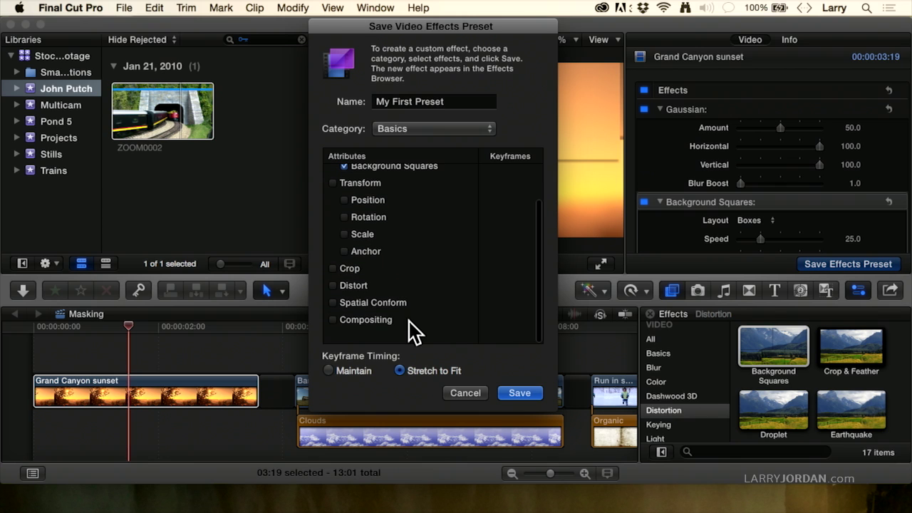
pyautogui.scroll(2, 421, 296)
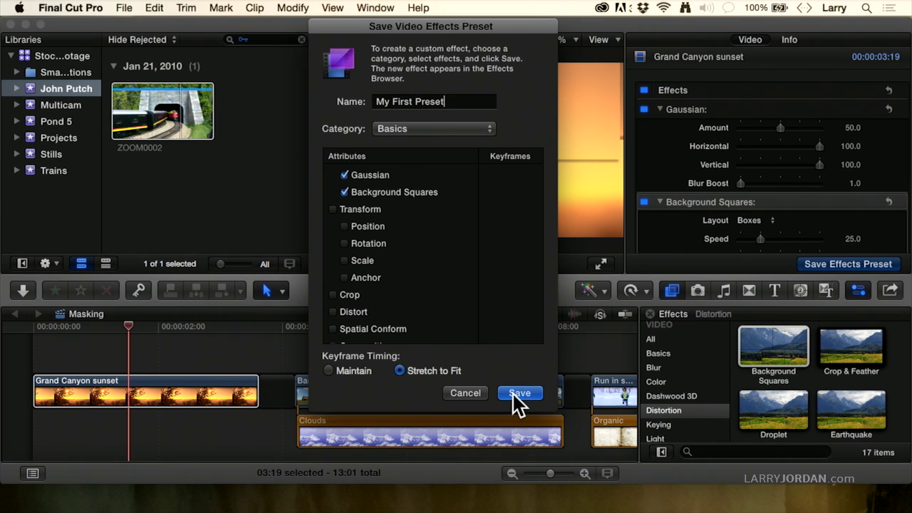
# Choose New Category… from the preset's Category list and type a name for it
pyautogui.click(427, 130)
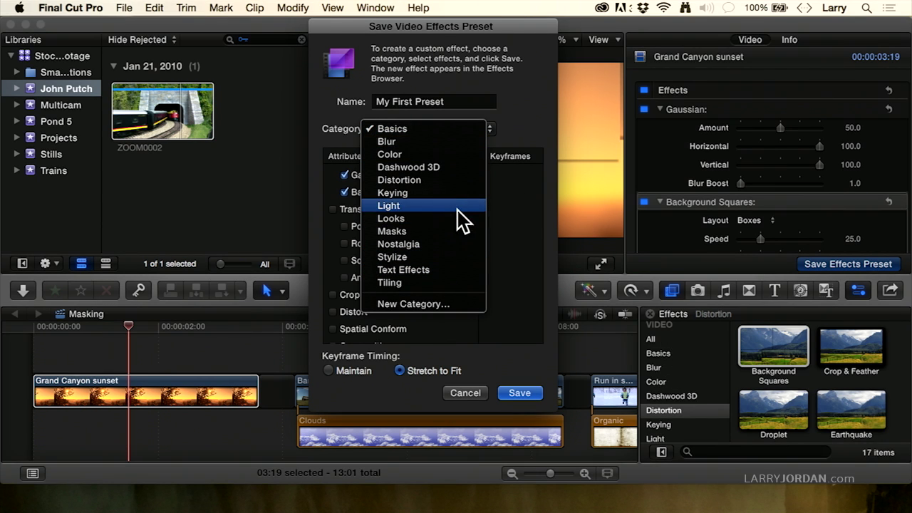
pyautogui.click(413, 304)
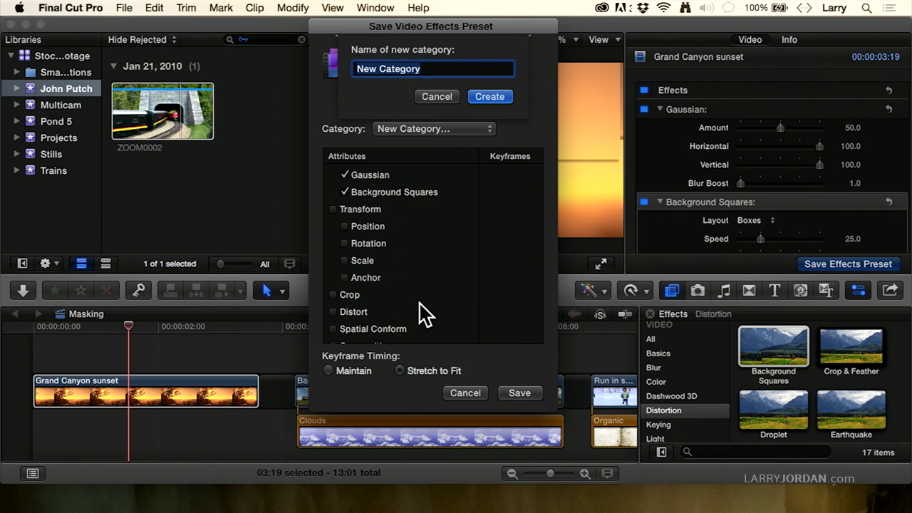
pyautogui.write('L')
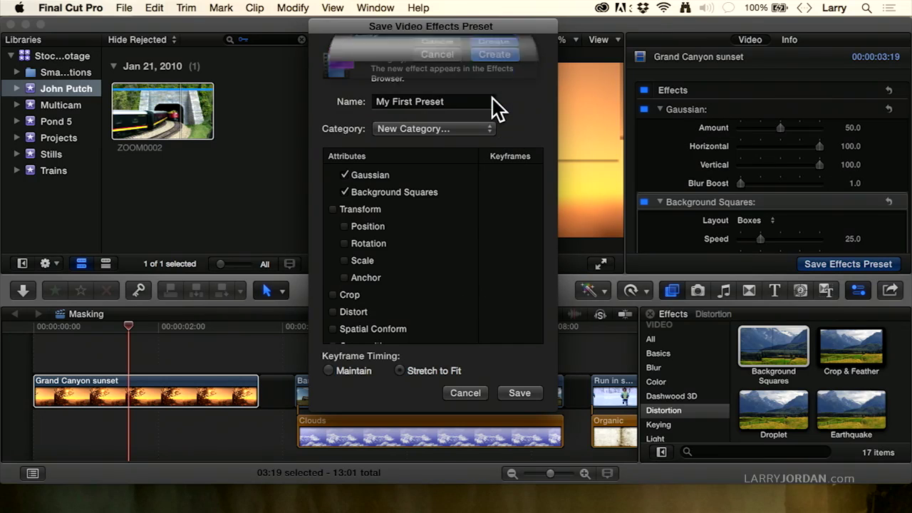
# Create the new category and show its presets in the Effects Browser
pyautogui.click(521, 392)
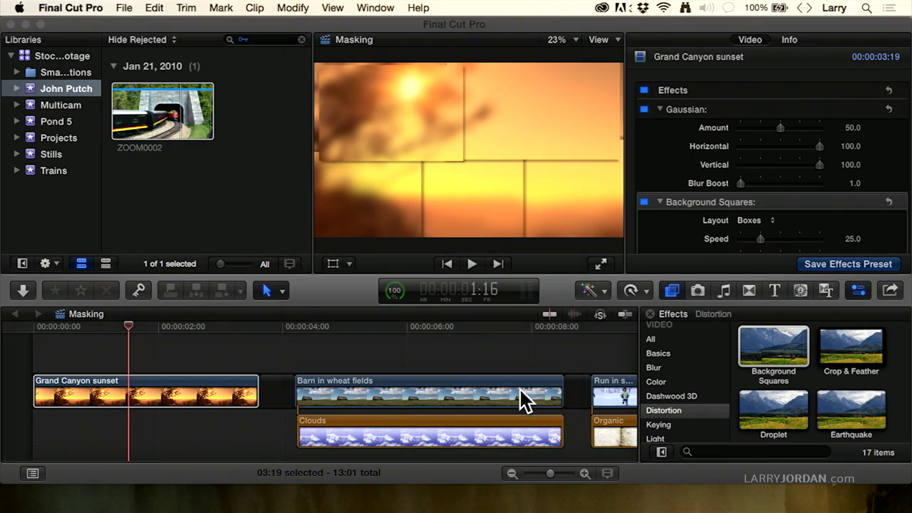
pyautogui.scroll(-1, 681, 417)
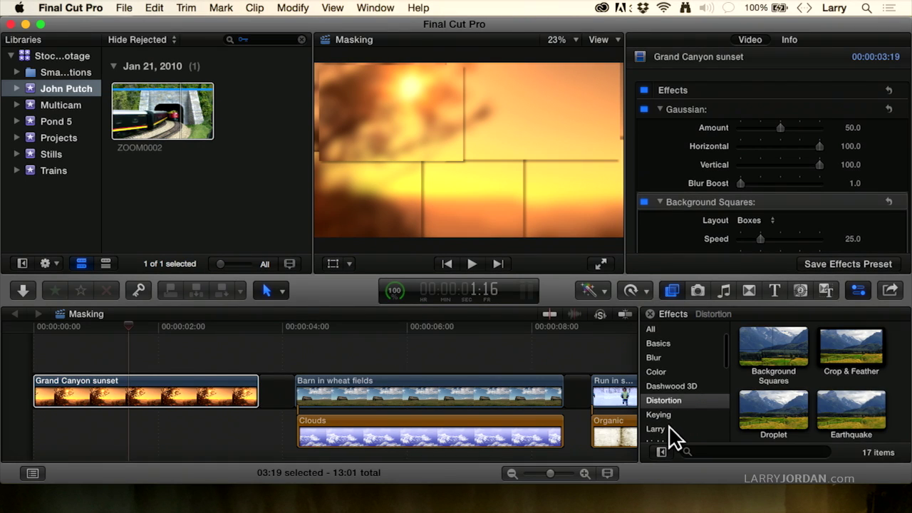
pyautogui.click(655, 429)
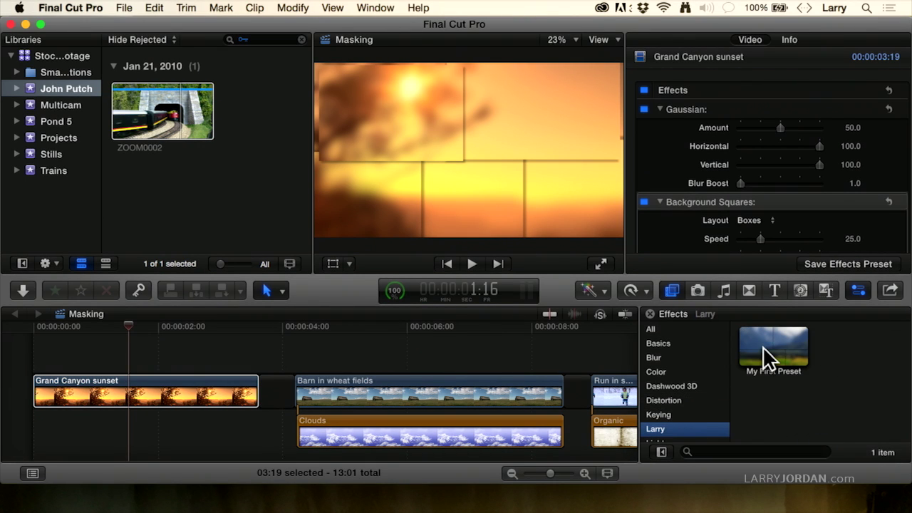
# Delete the Gaussian and Background Squares effects from the clip, then reapply them via My First Preset
pyautogui.click(134, 391)
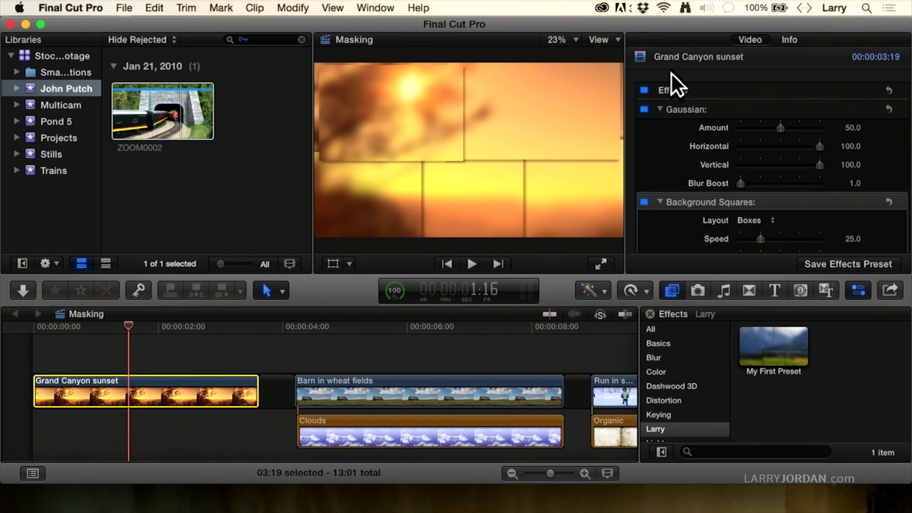
pyautogui.click(698, 111)
pyautogui.press('Delete')
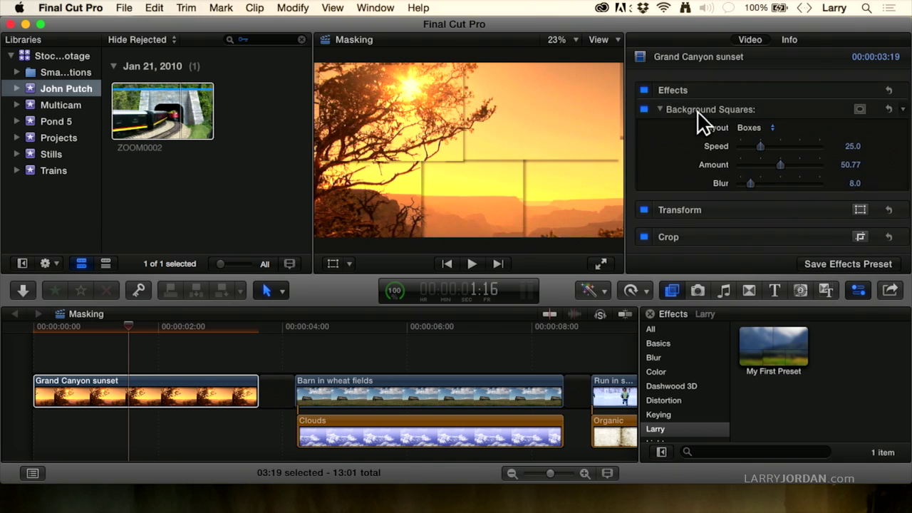
pyautogui.press('Delete')
pyautogui.moveTo(770, 345); pyautogui.dragTo(193, 380)
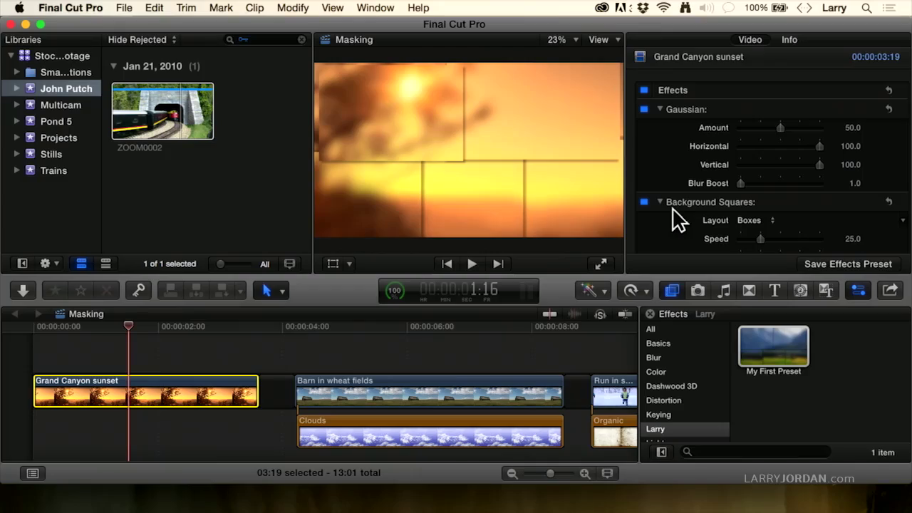
# Apply My First Preset to the clip again, stacking a second Gaussian and Background Squares
pyautogui.moveTo(718, 108)
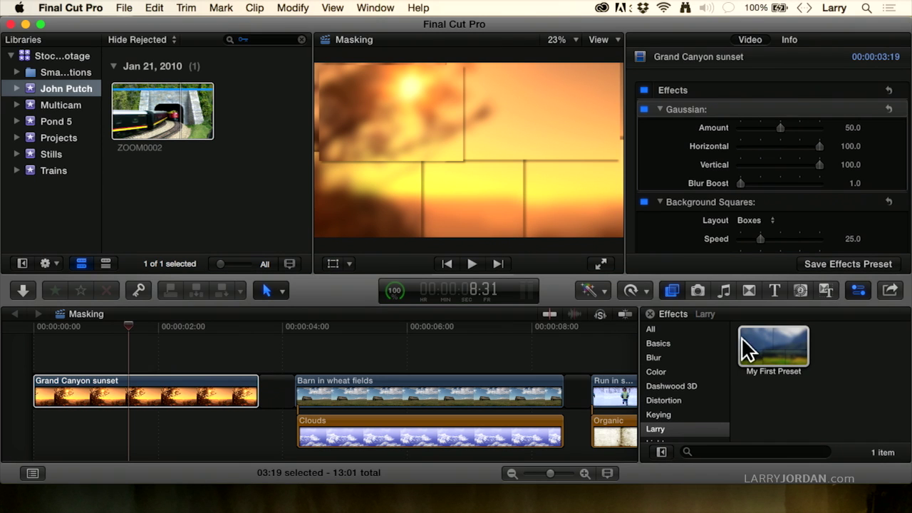
pyautogui.moveTo(770, 350); pyautogui.dragTo(190, 379)
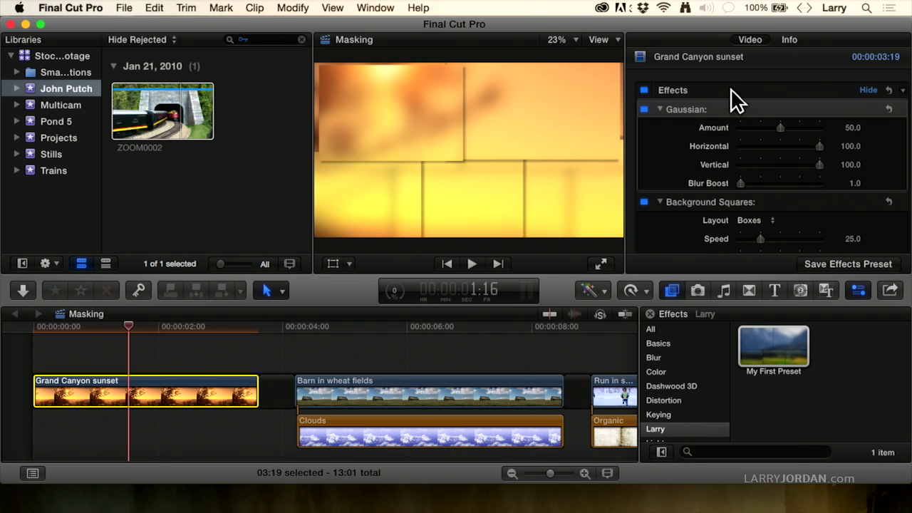
pyautogui.scroll(-3, 694, 230)
pyautogui.scroll(-4, 694, 230)
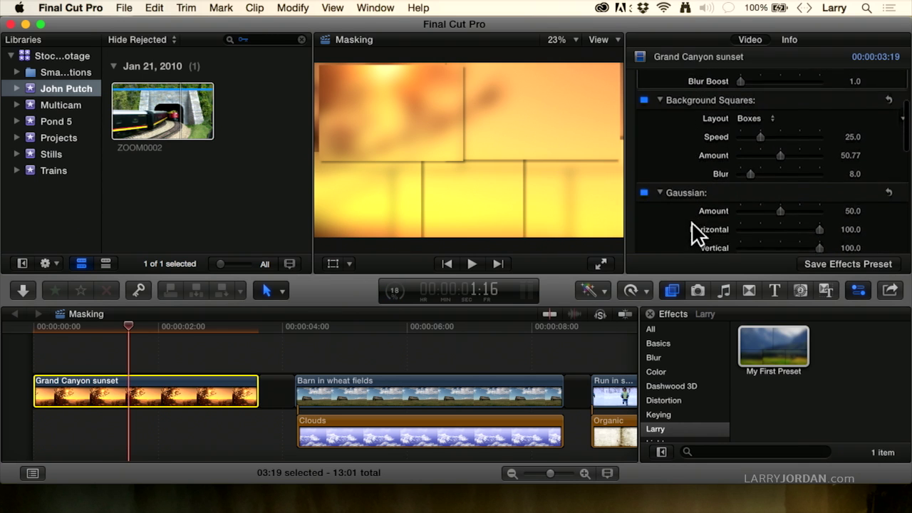